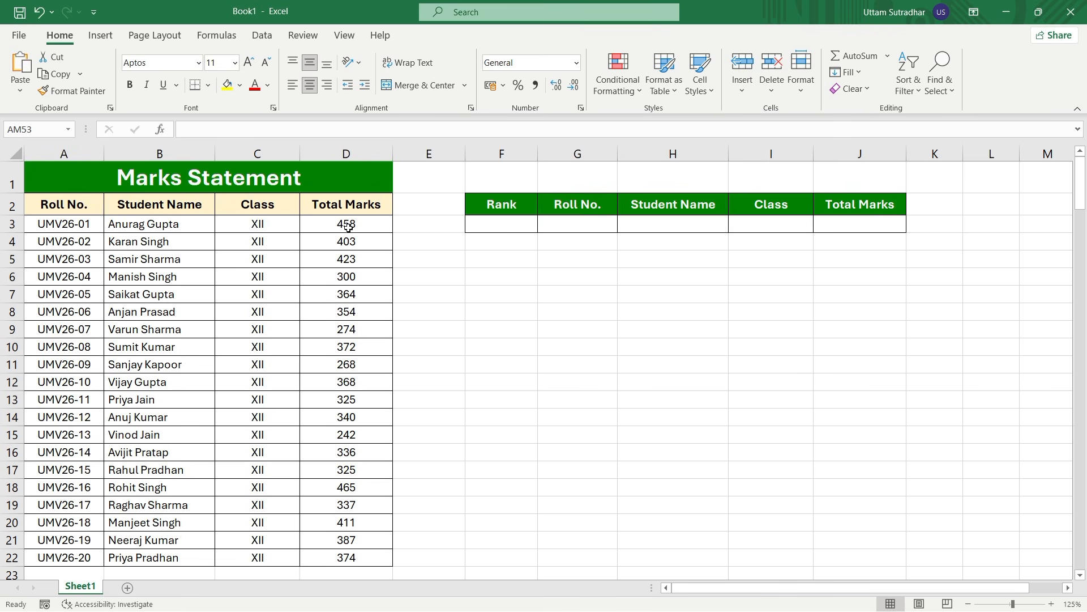
Step: Enter 1 as the rank in cell F3 of the lookup table
left_click(503, 227)
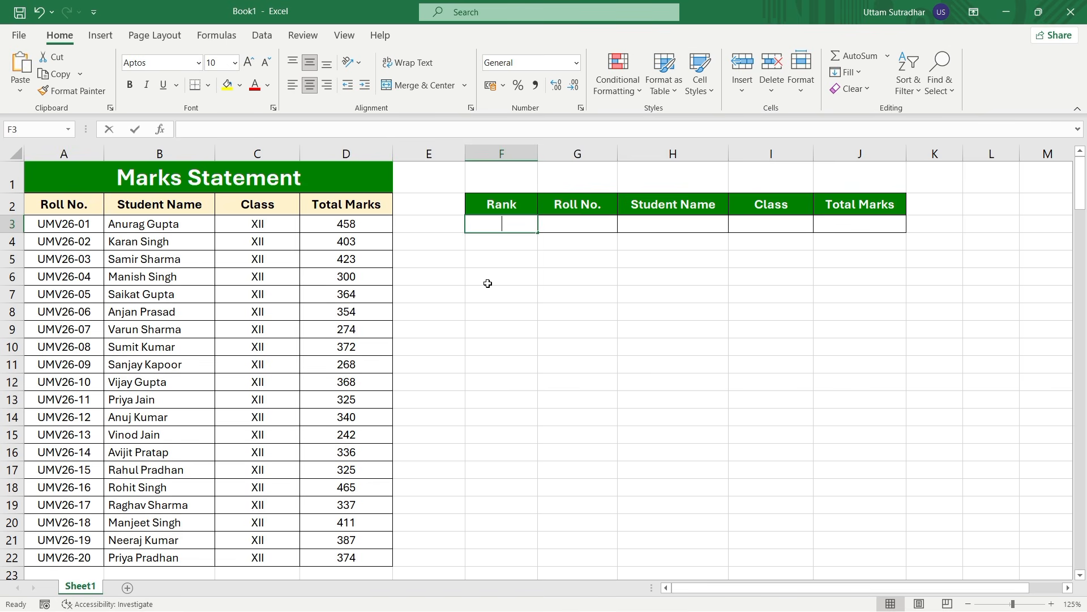
type("1")
key("Tab")
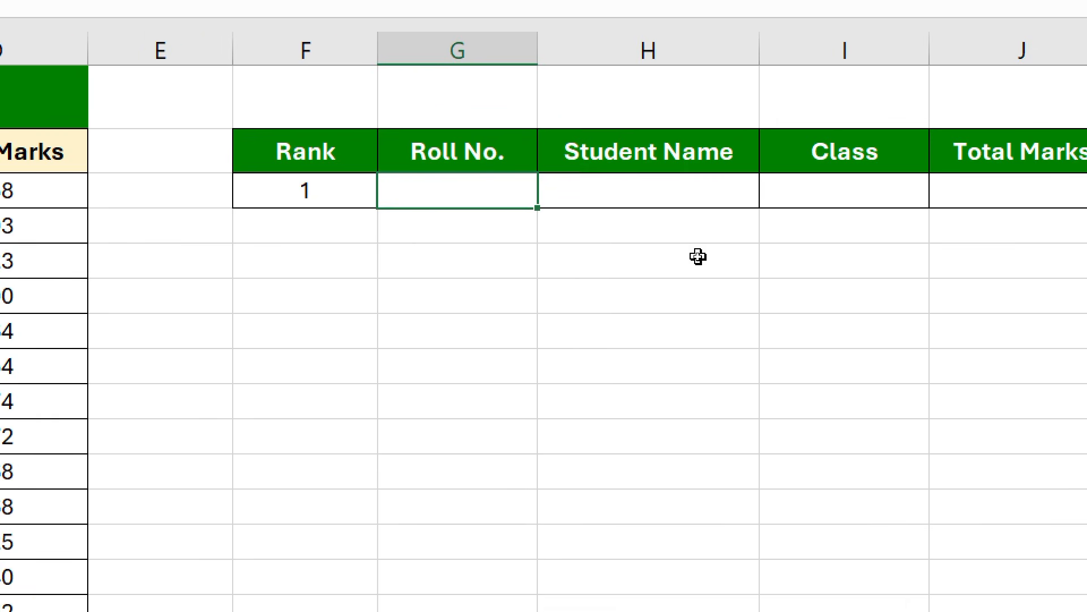
Step: Enter the formula =FILTER(A2:D22,D2:D22=LARGE(D2:D22,F3)) in the lookup table's Roll No. cell, G3
type("=FILTER")
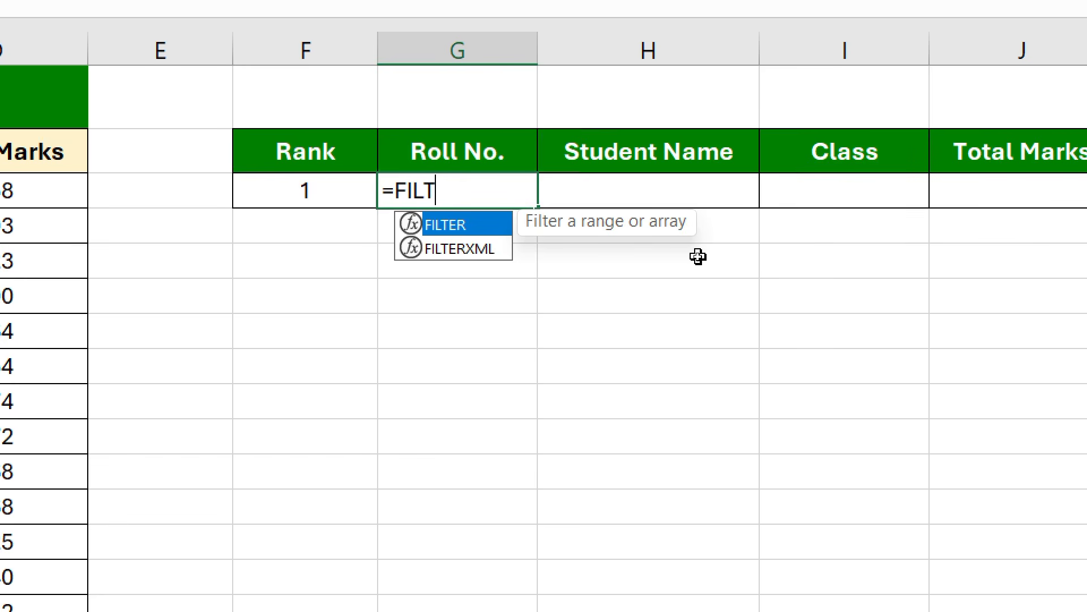
type("(")
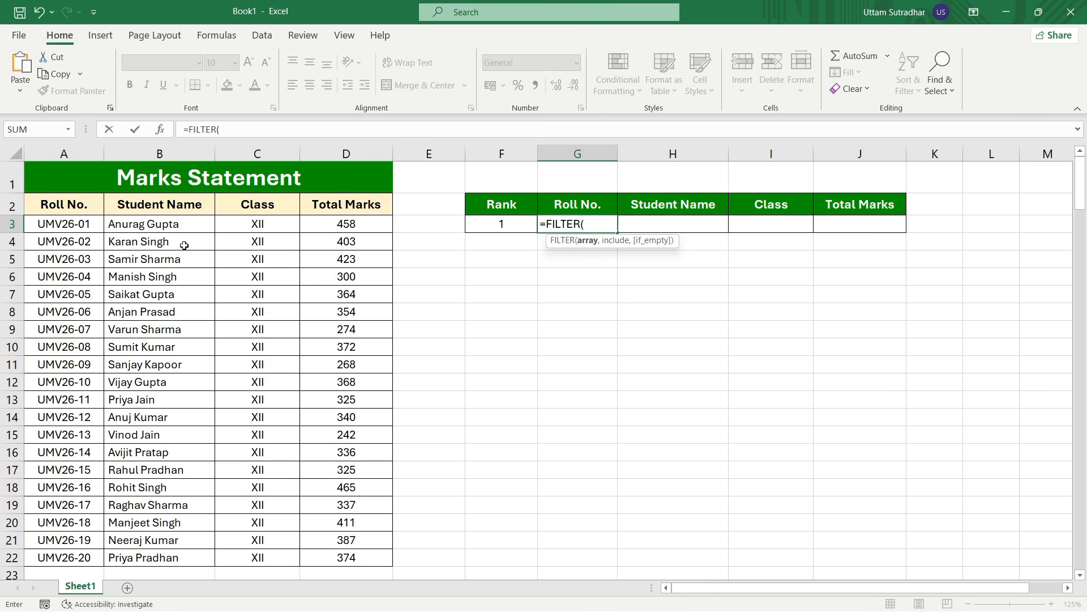
left_click_drag(84, 211, 333, 553)
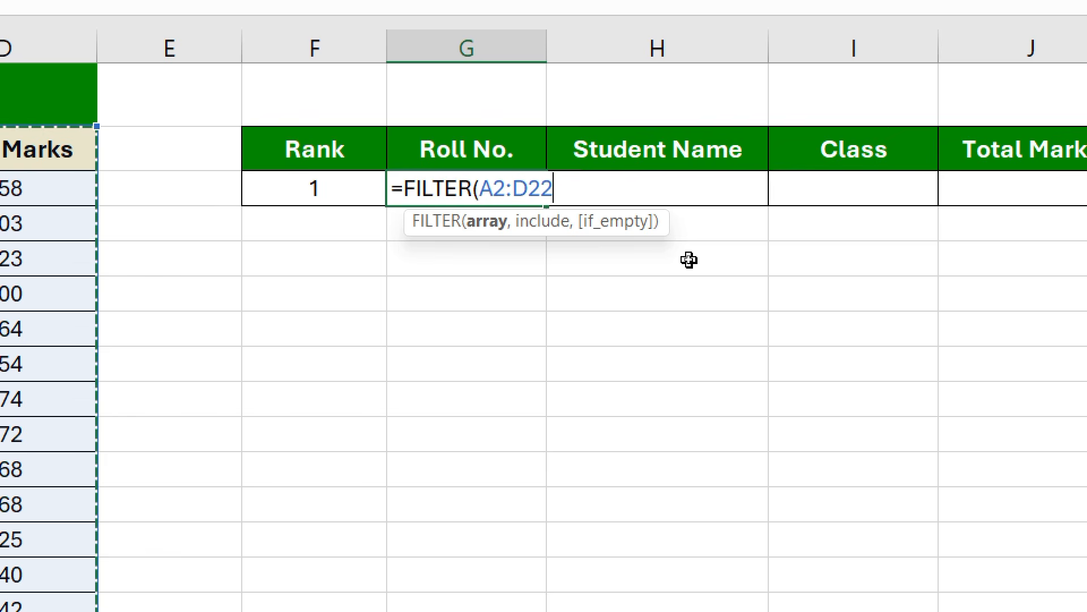
type(",")
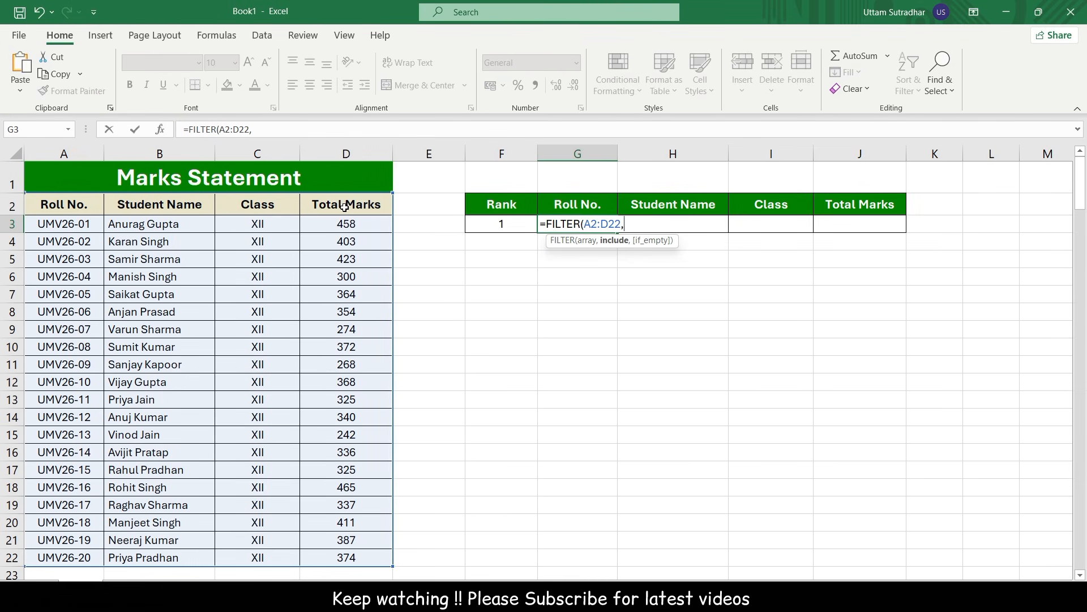
left_click_drag(345, 207, 356, 556)
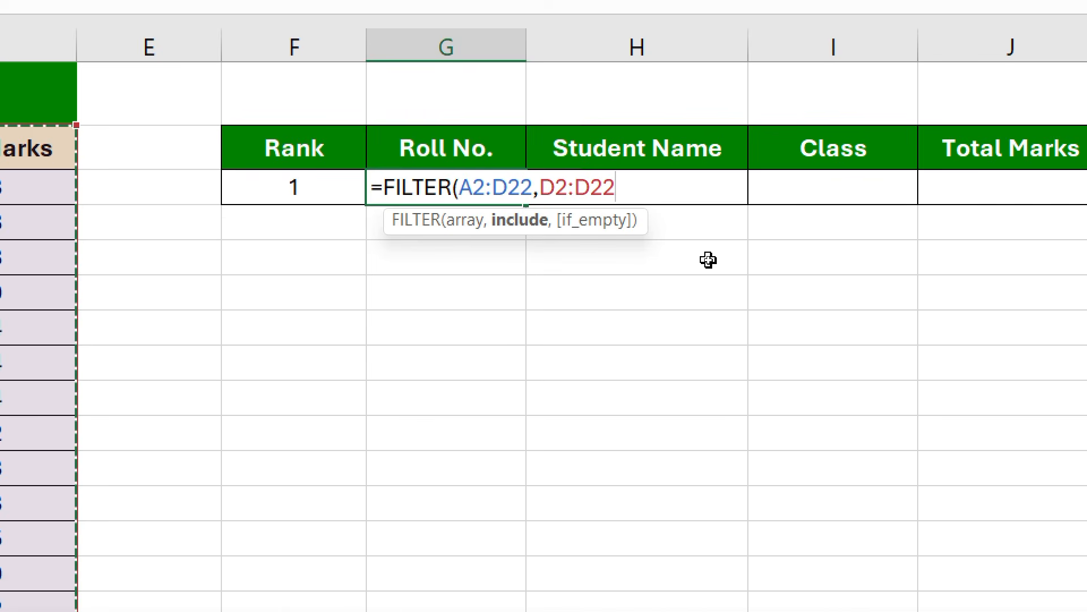
type("=")
type("LARG")
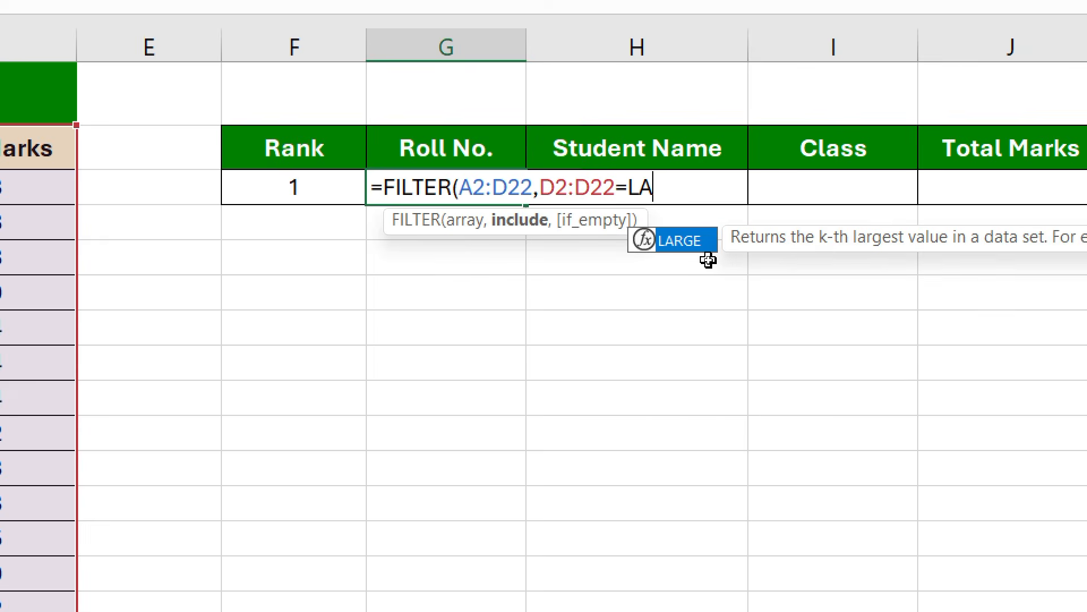
type("E(")
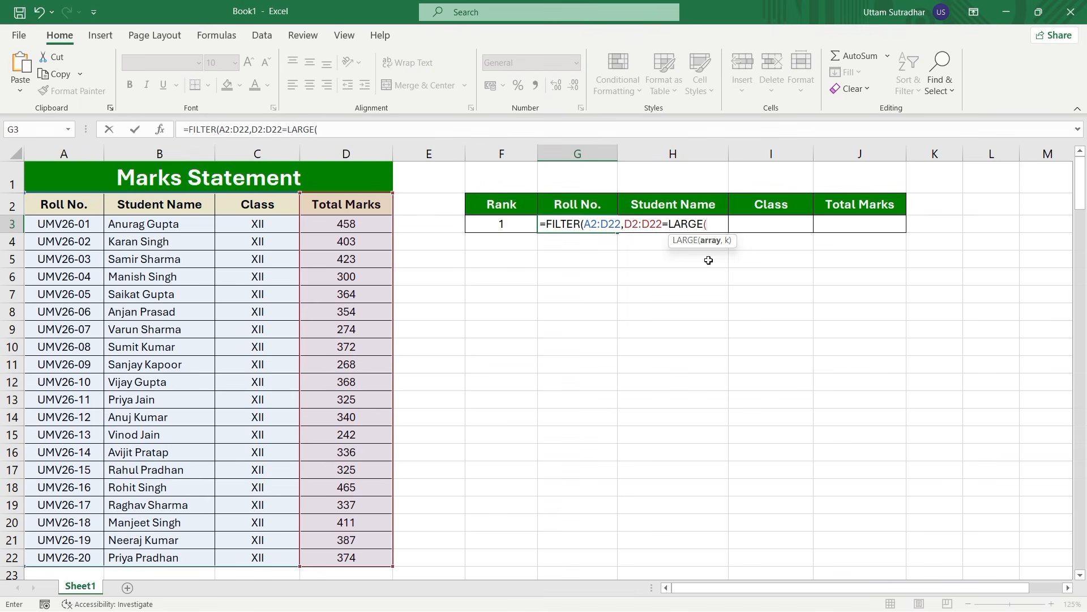
left_click_drag(348, 205, 351, 557)
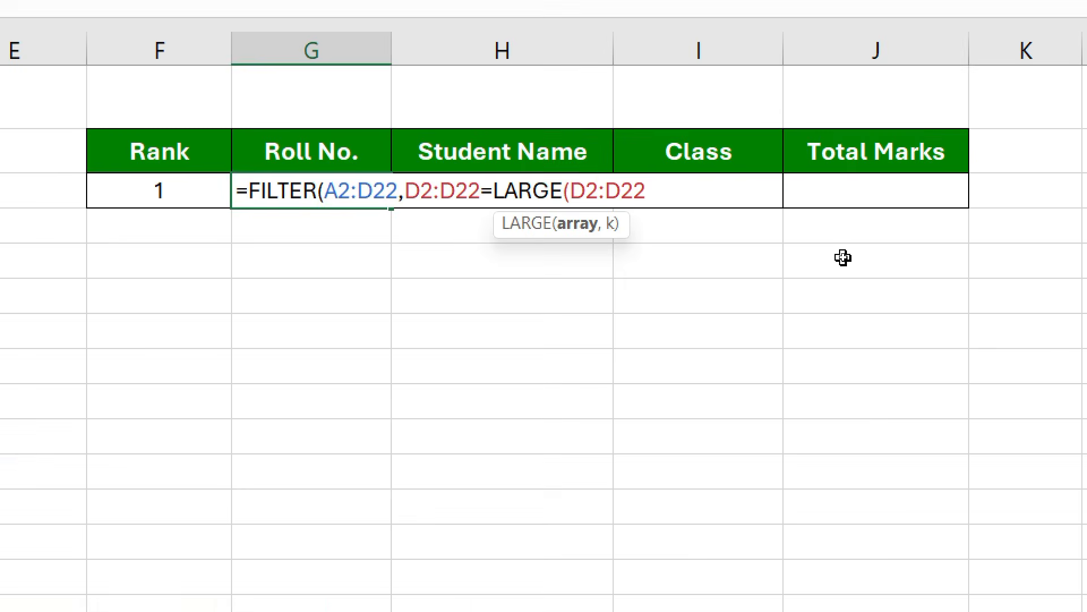
type(",")
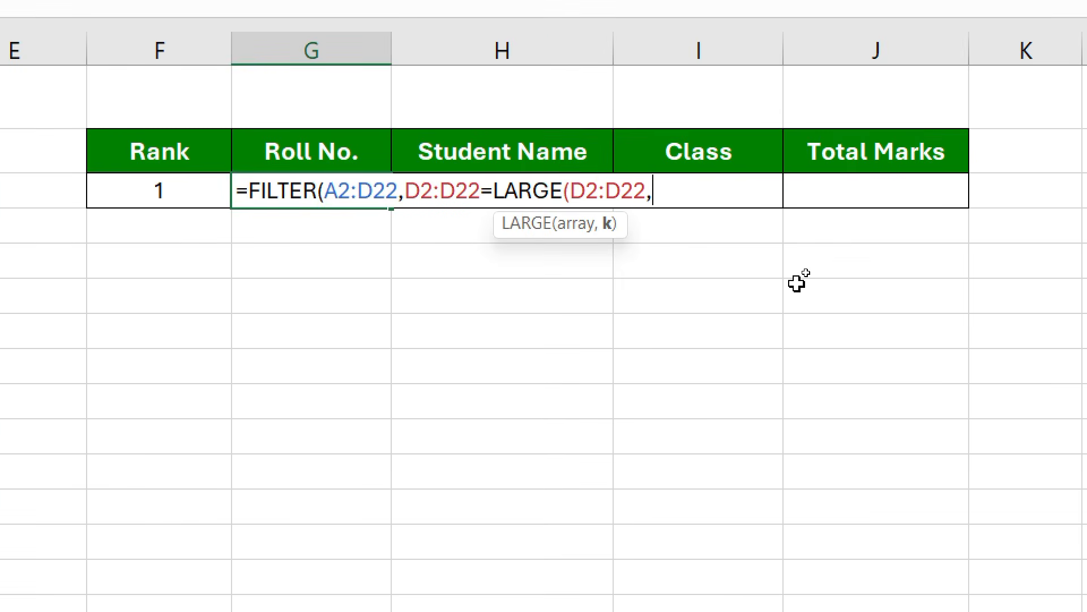
left_click(196, 195)
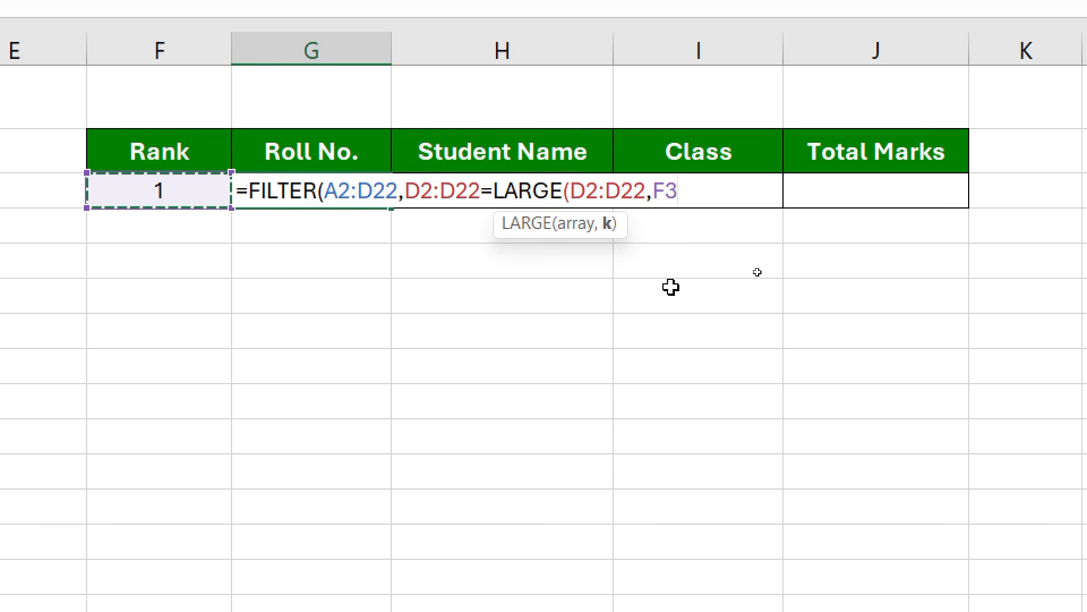
type(")")
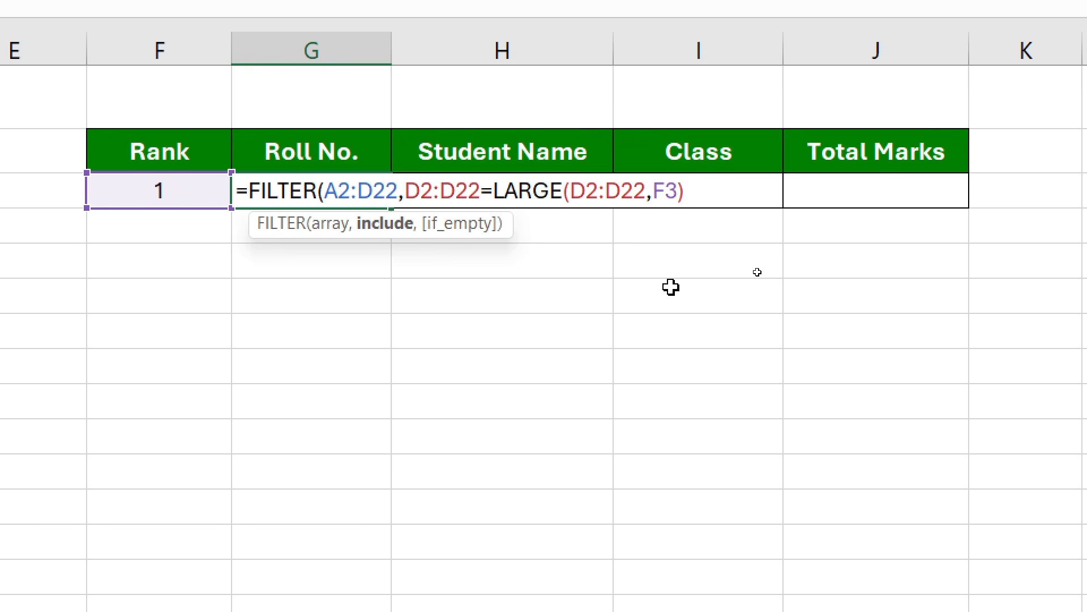
type(")")
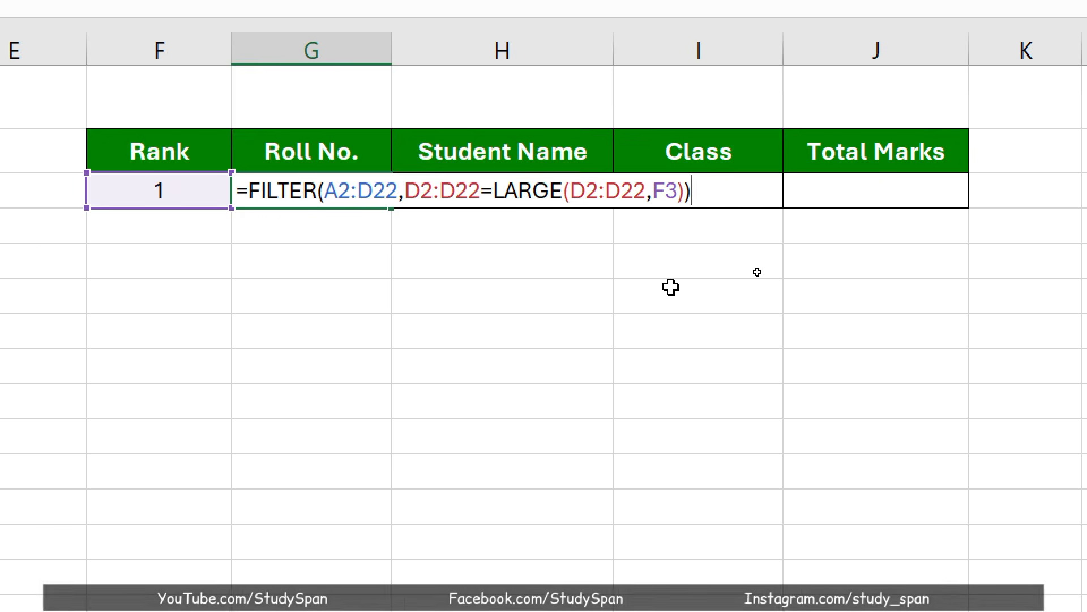
key("Return")
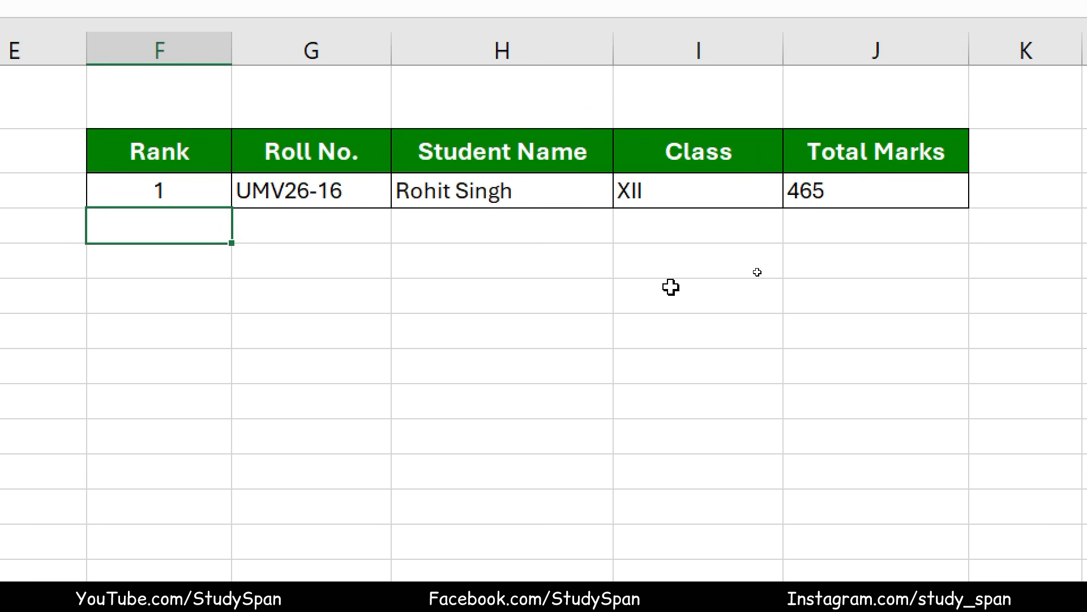
Step: Compare the roll number, name, class and total marks returned in G3:J3 with the matching record in row 18 of the marks statement
left_click(378, 194)
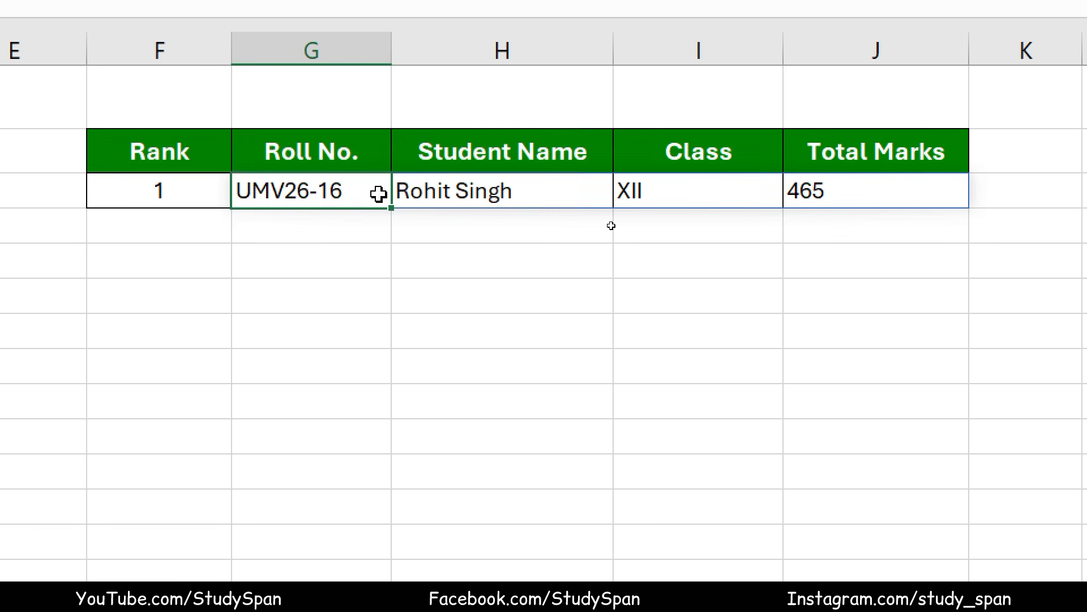
left_click(531, 197)
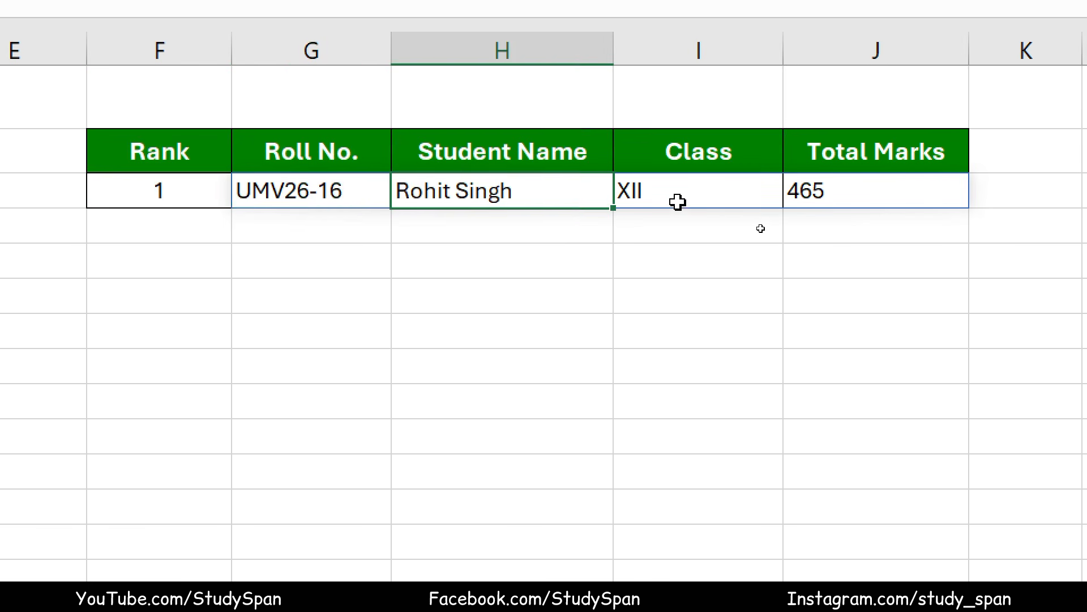
left_click(678, 202)
left_click(842, 195)
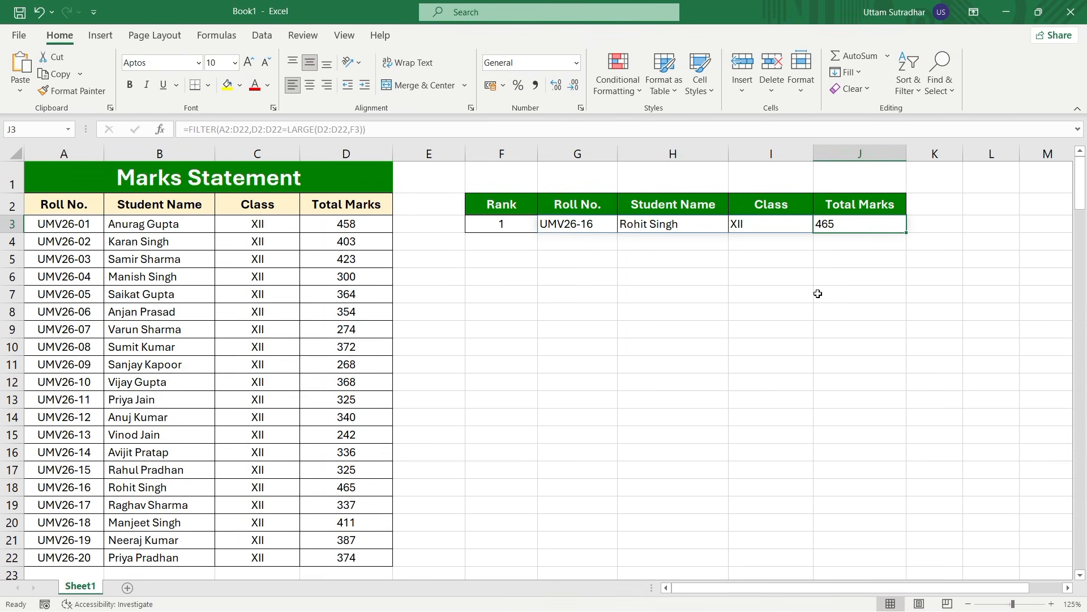
left_click(363, 488)
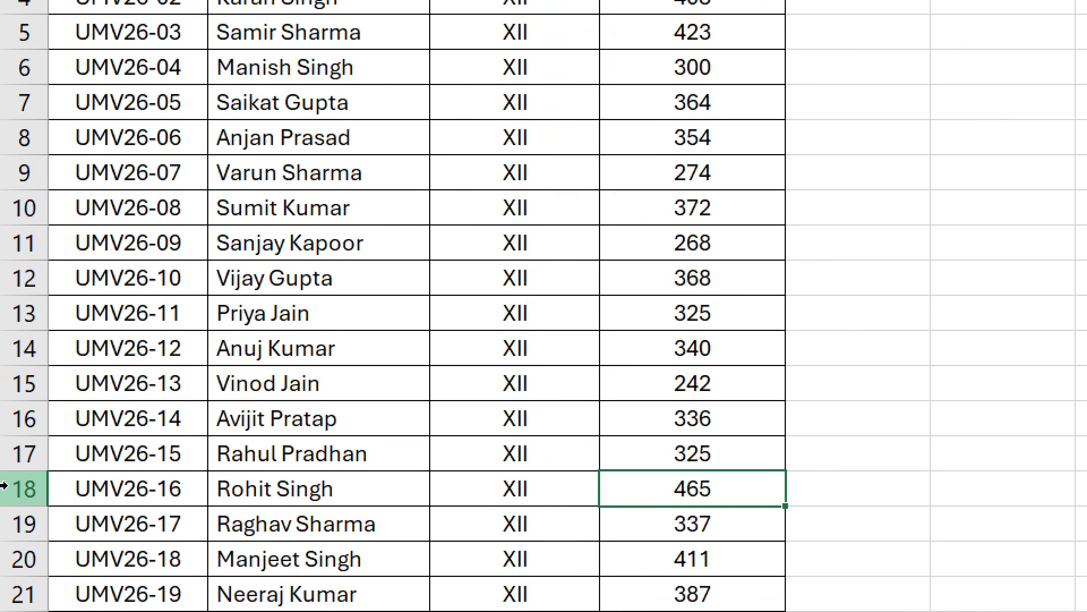
left_click(178, 493)
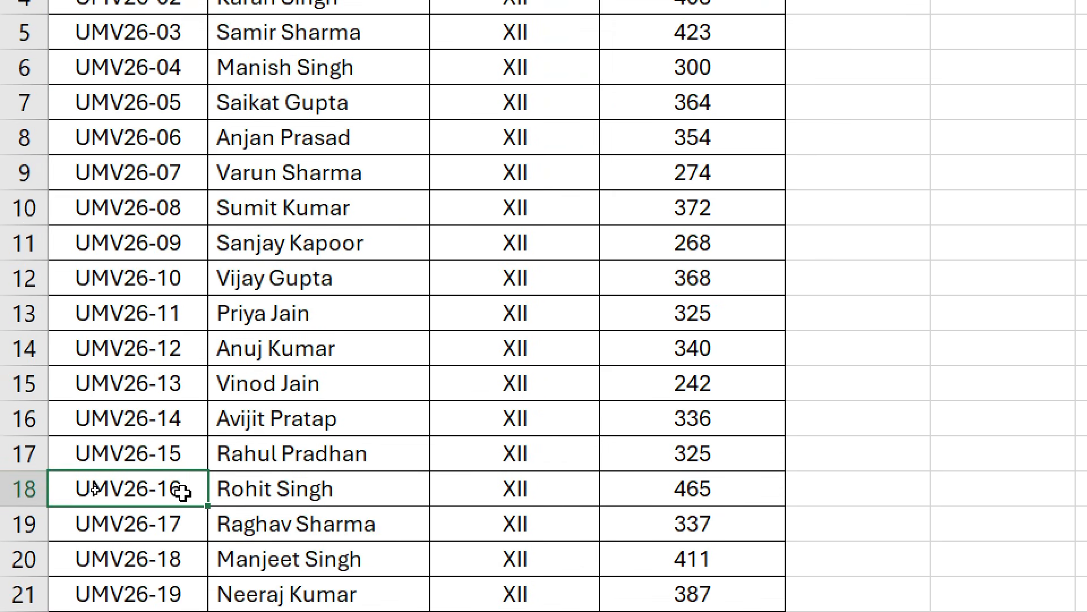
left_click(368, 494, "shift")
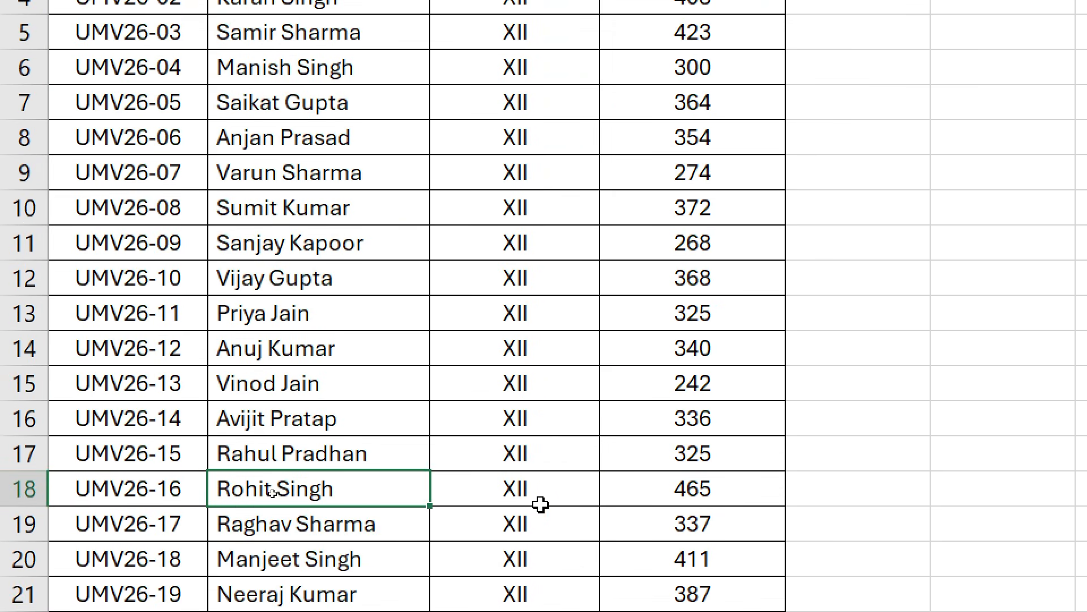
left_click(553, 489)
left_click(746, 492)
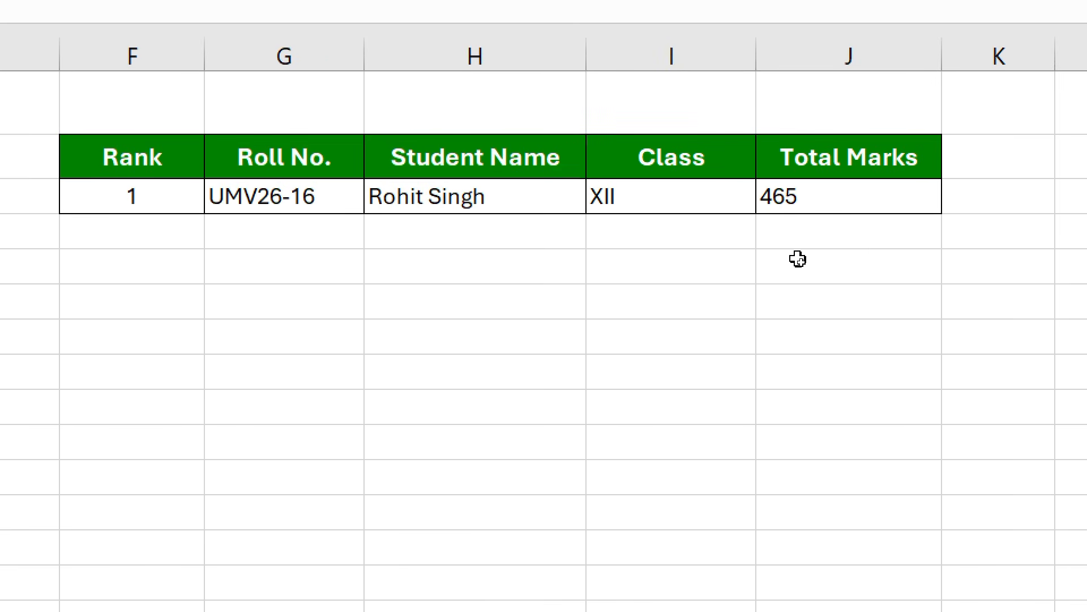
left_click(329, 201)
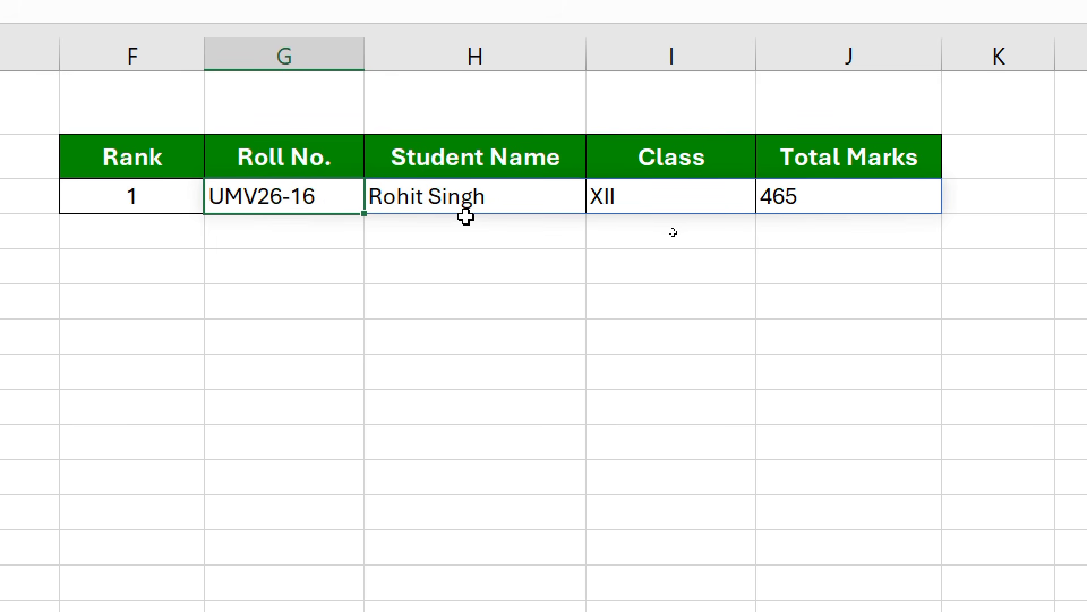
left_click(497, 205)
left_click(684, 200)
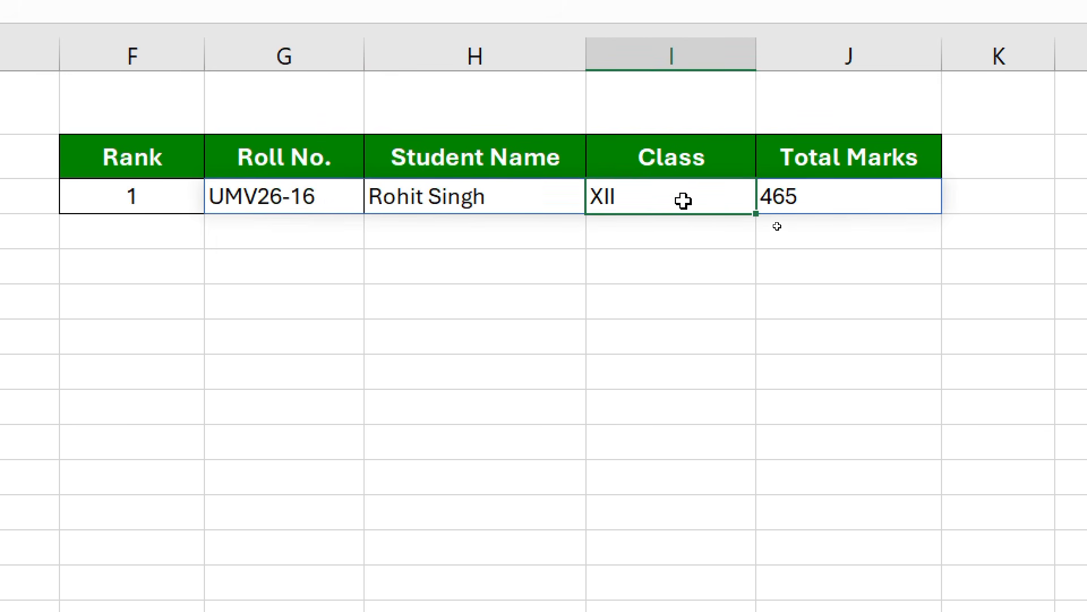
left_click(848, 193)
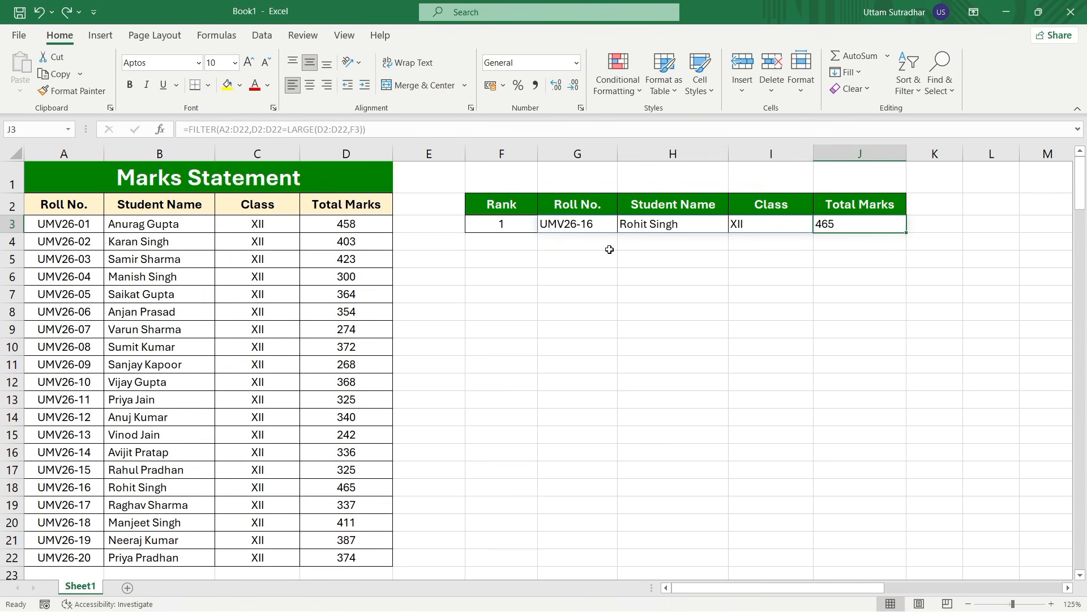
Step: Center-align the formula results in G3:J3 horizontally
left_click_drag(589, 226, 829, 224)
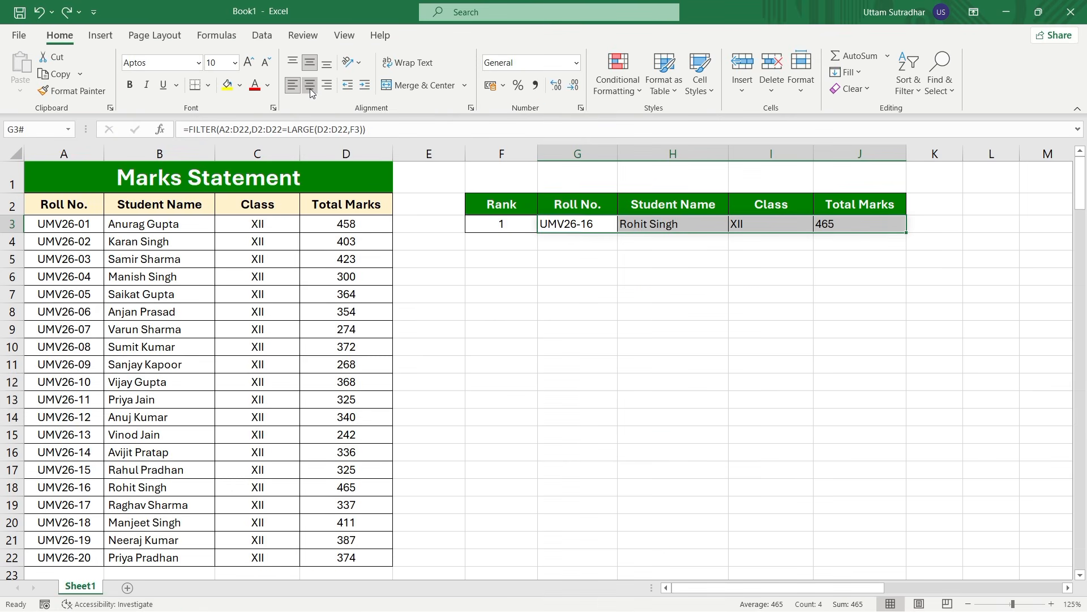
left_click(621, 168)
left_click(835, 227)
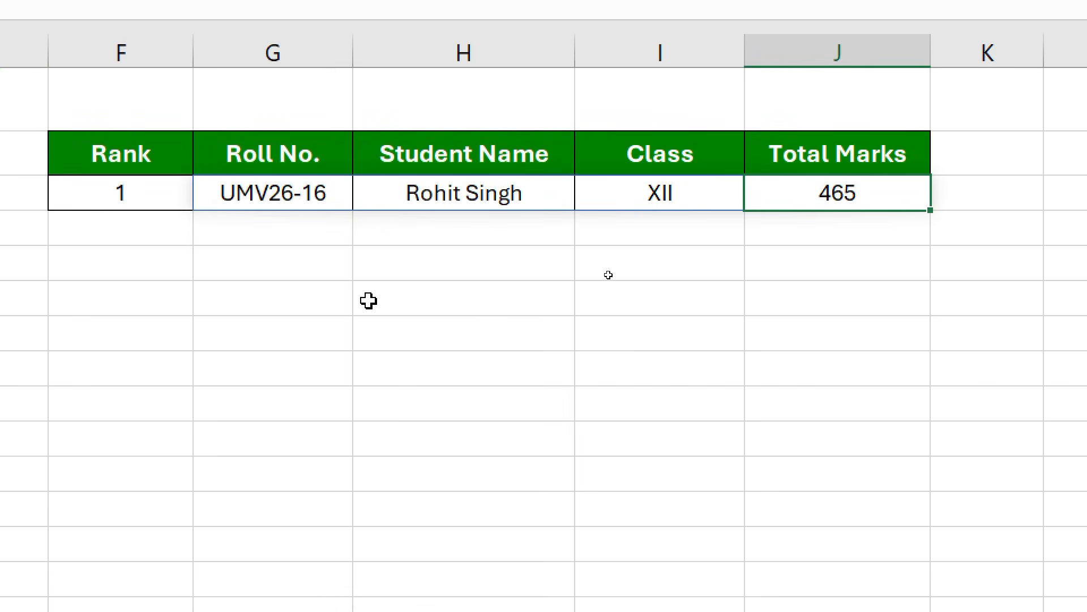
Step: Set the rank in F3 to 2 and check each student detail returned in G3:J3
left_click(153, 198)
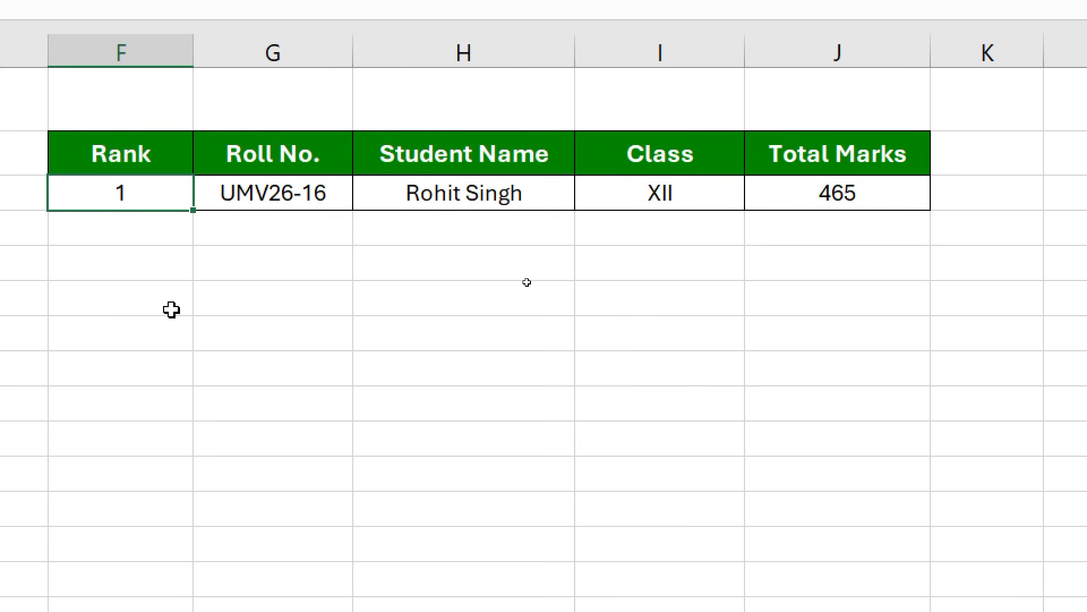
type("2")
key("Return")
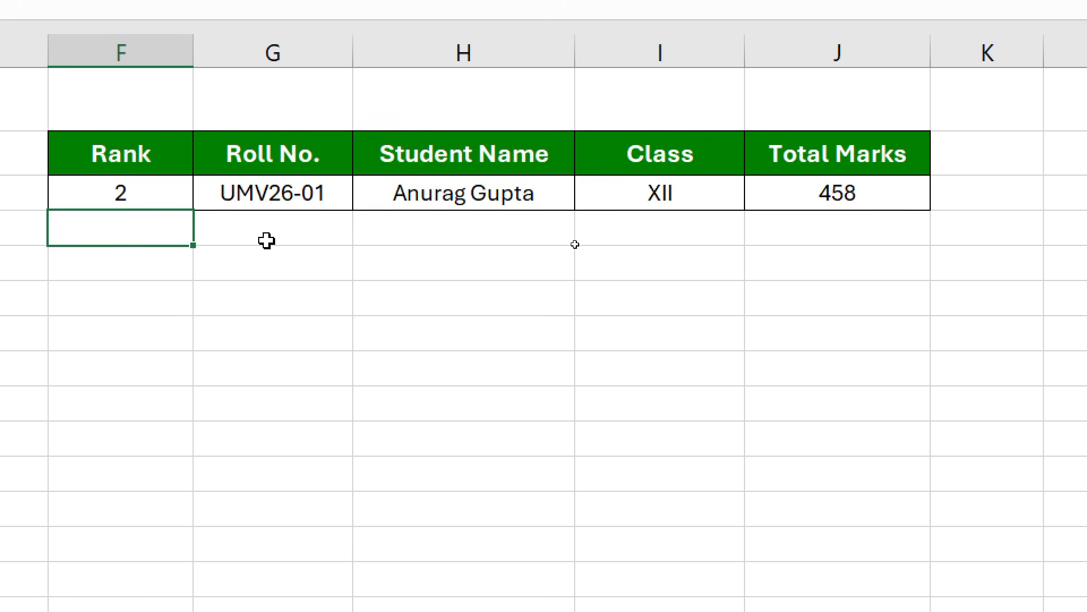
left_click(273, 199)
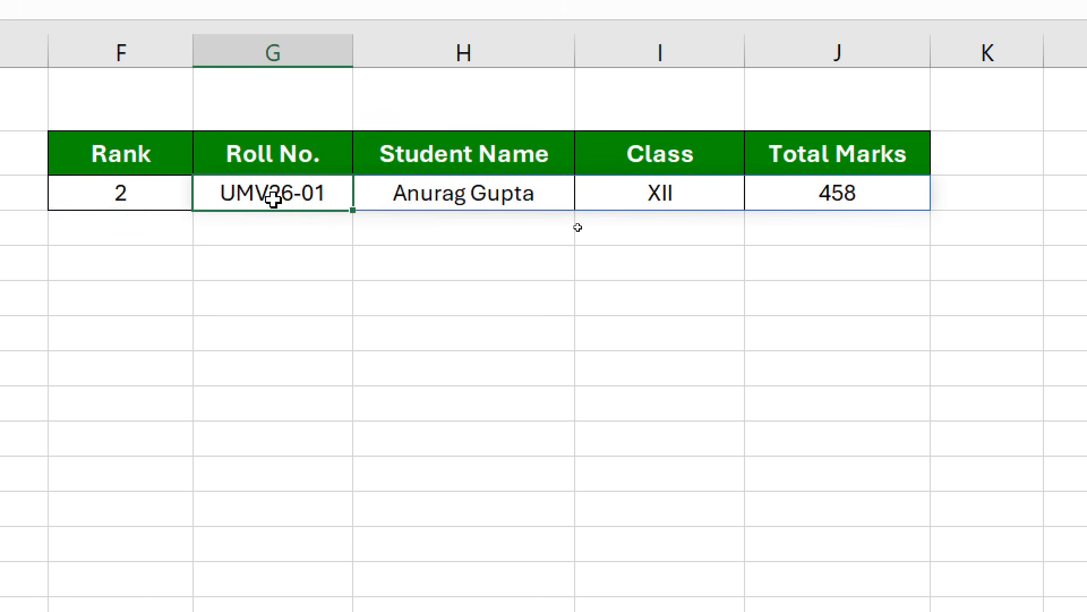
left_click(509, 190)
left_click(697, 199)
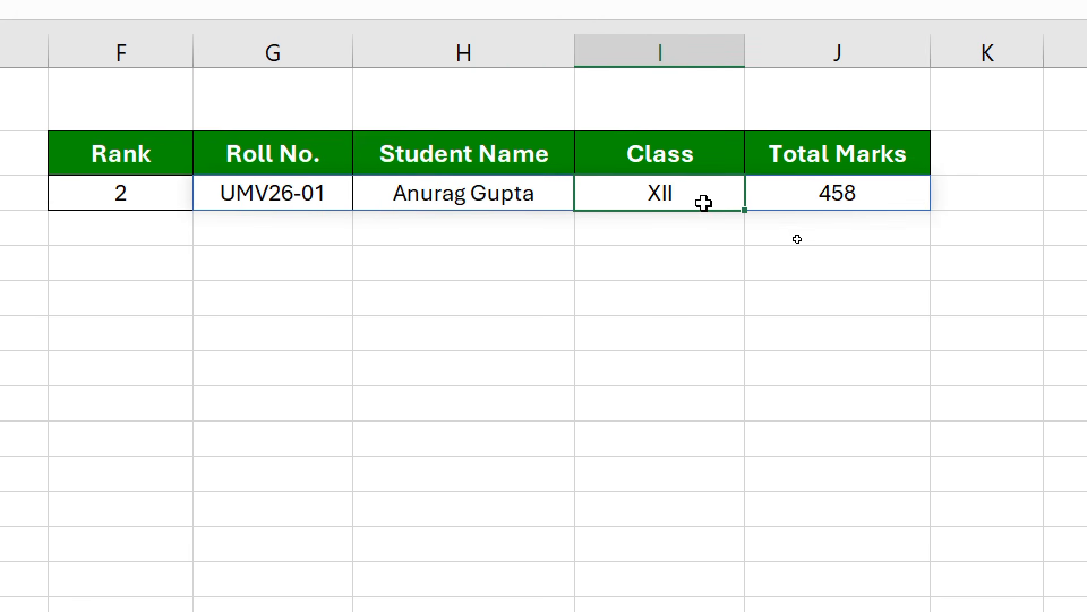
left_click(890, 194)
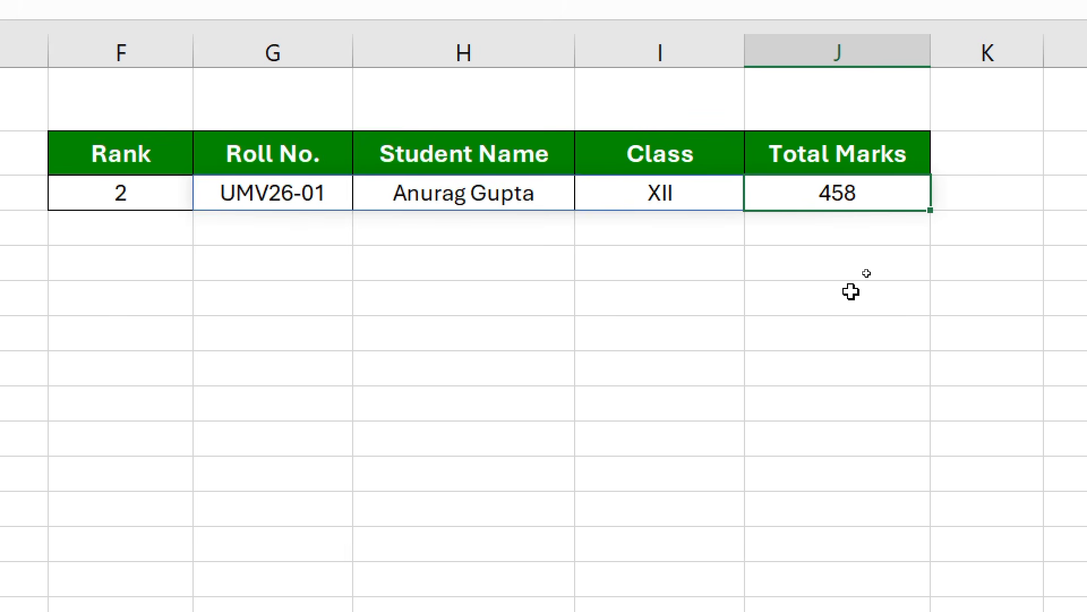
Step: Set the rank in F3 to 5
left_click(134, 194)
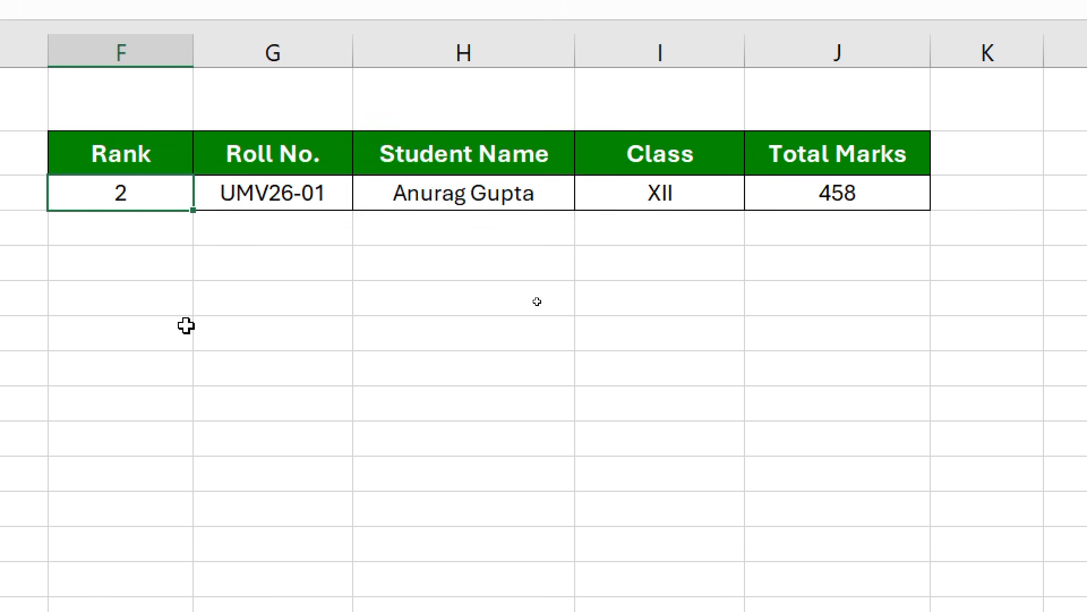
type("5")
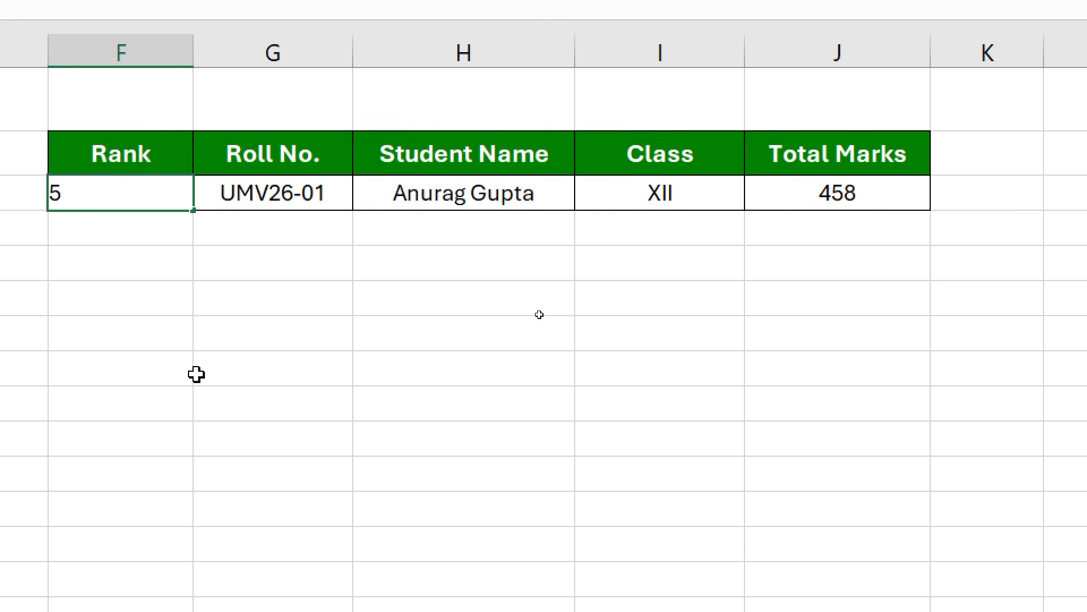
key("Return")
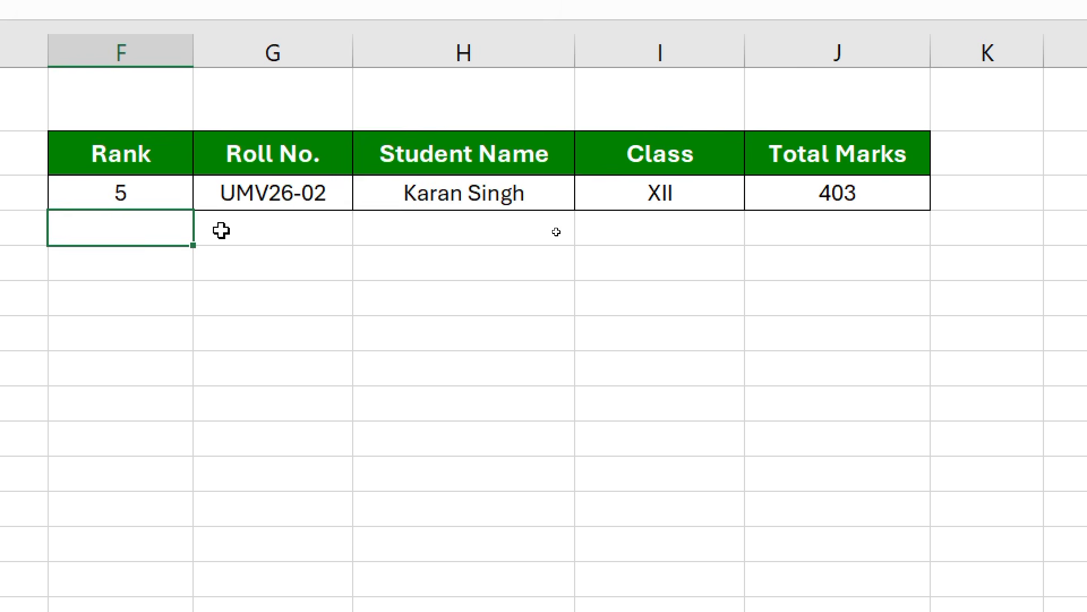
Step: Check the roll number, student name, class and total marks returned in G3:J3 for rank 5
left_click(235, 191)
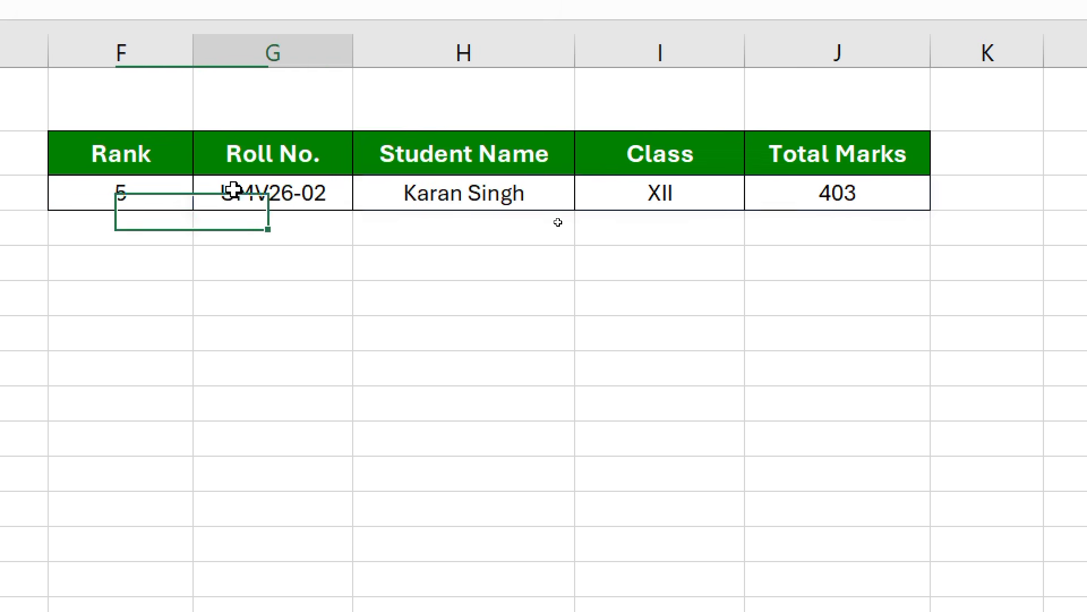
left_click(478, 193)
left_click(648, 206)
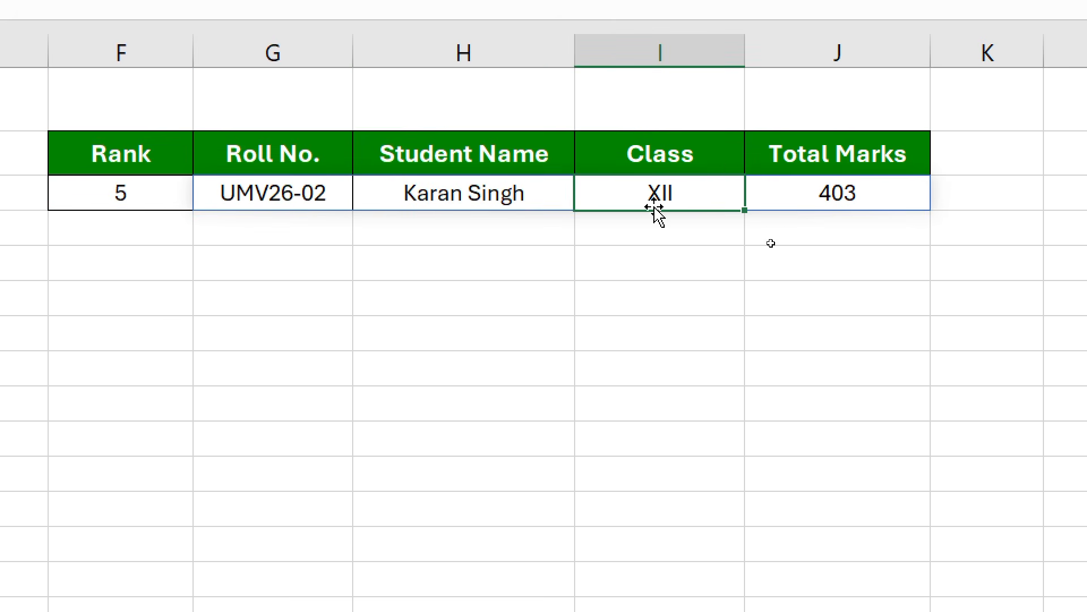
left_click(894, 191)
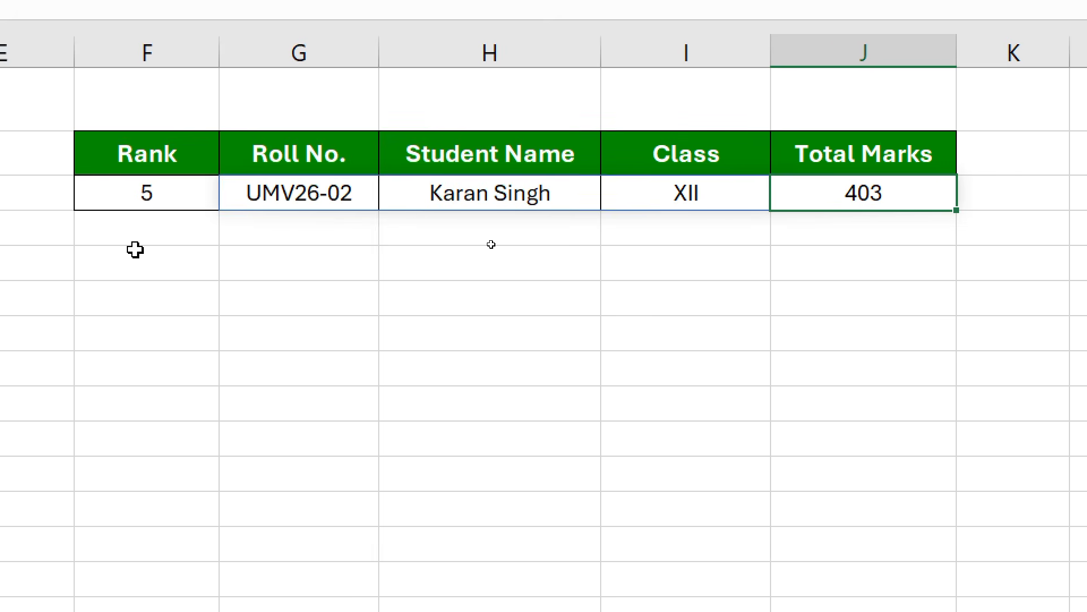
Step: Set the rank in F3 to 10 and check each student detail returned in G3:J3
left_click(86, 196)
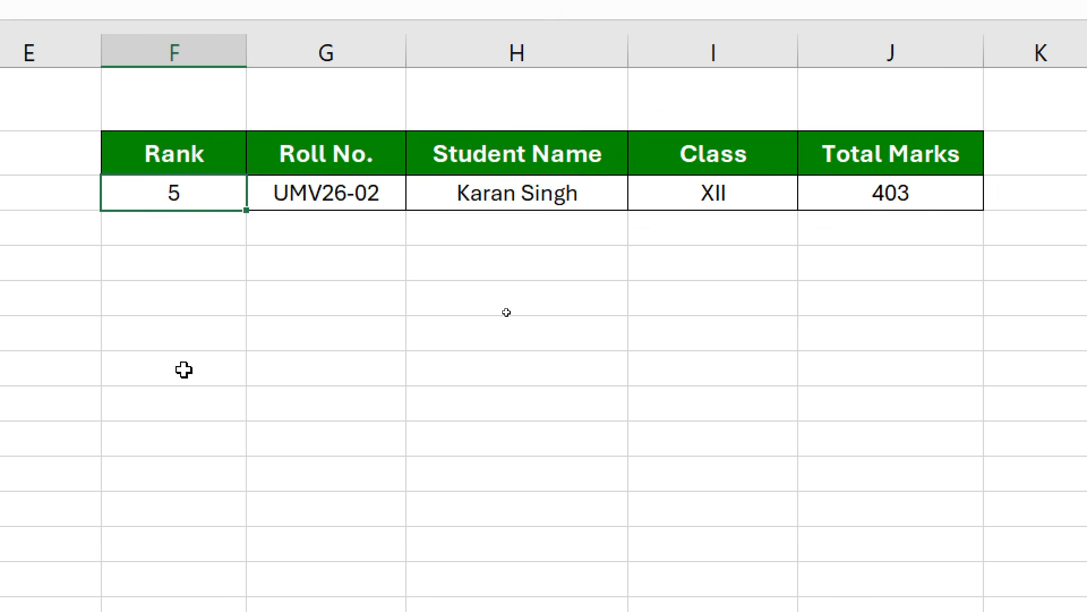
type("10")
key("Return")
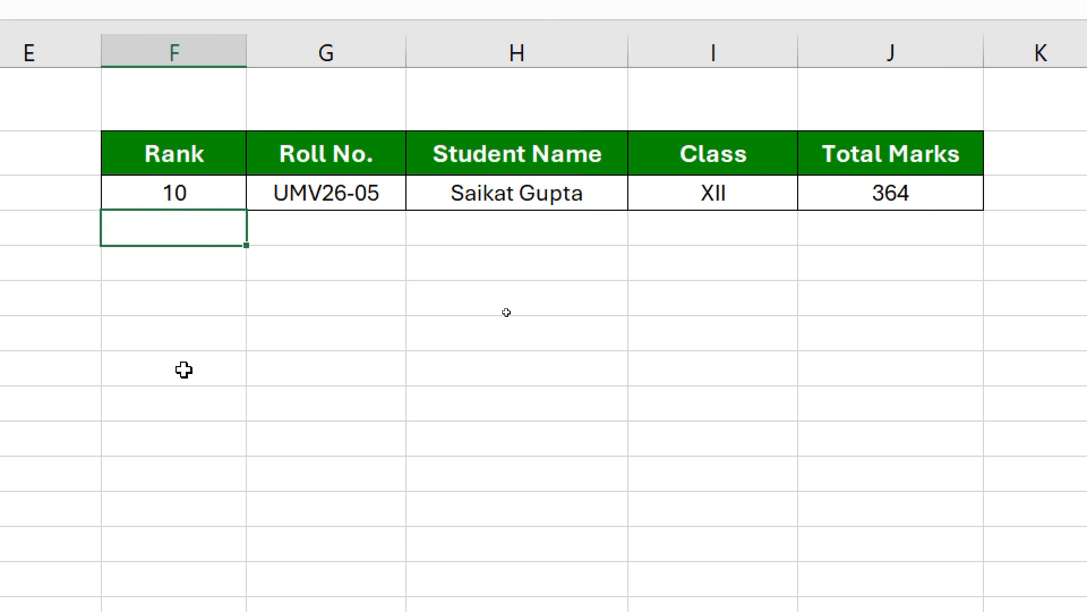
left_click(322, 205)
left_click(491, 192)
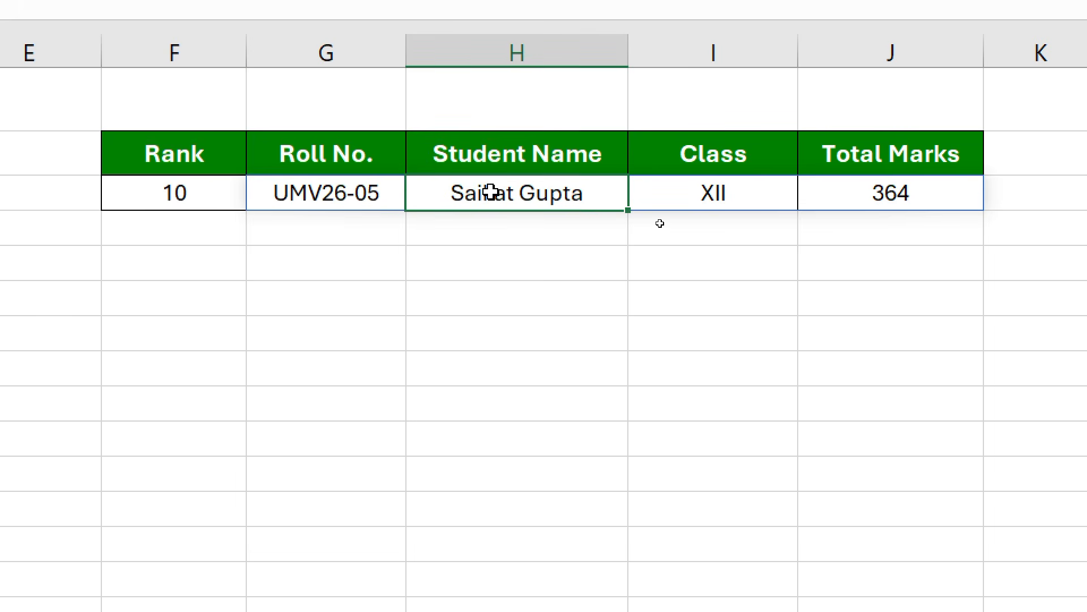
left_click(753, 192)
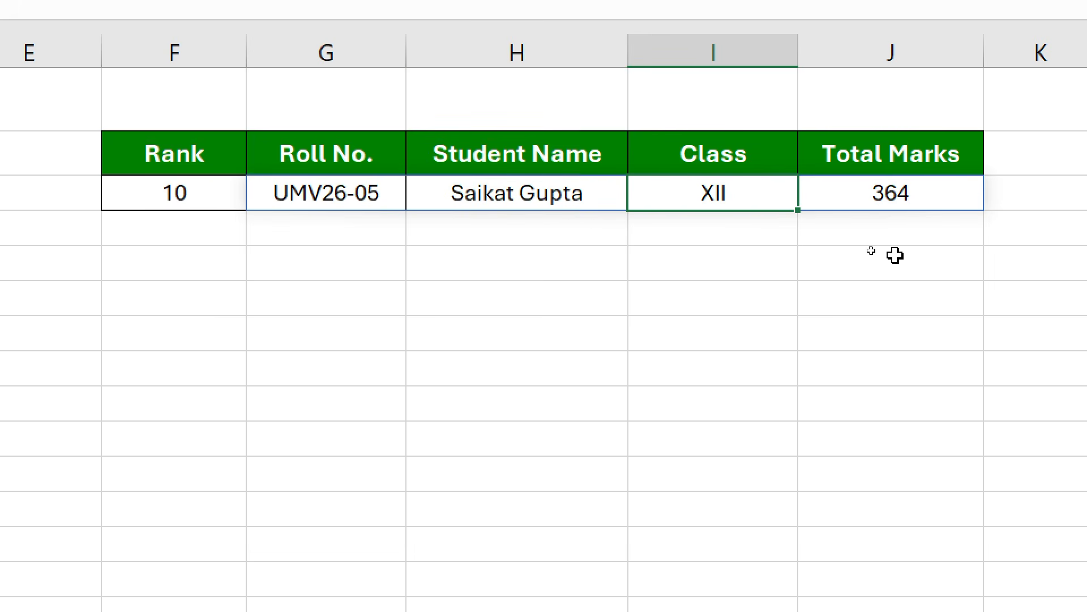
left_click(936, 202)
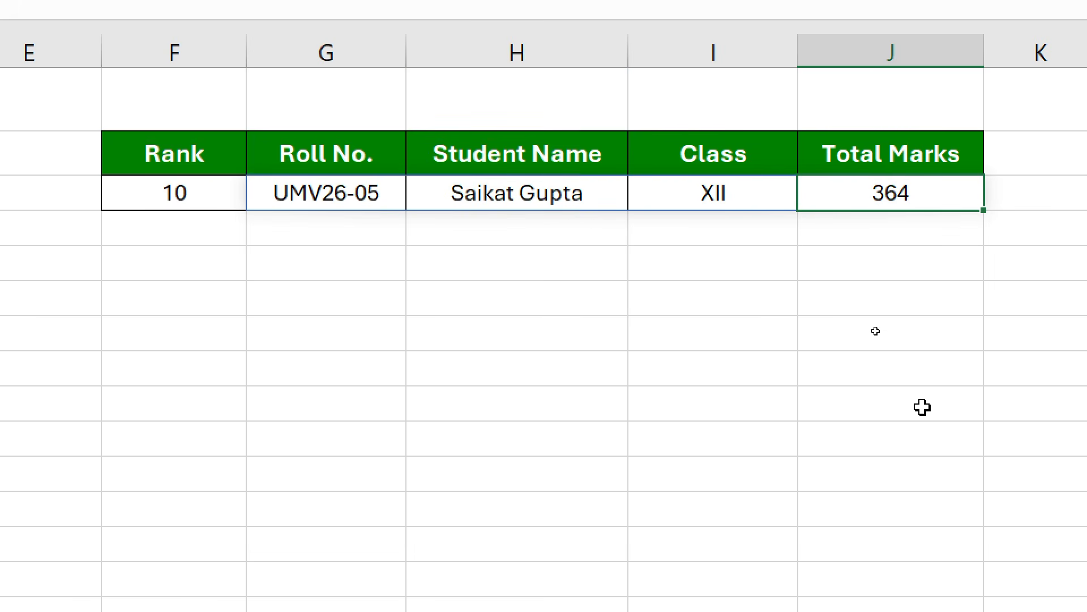